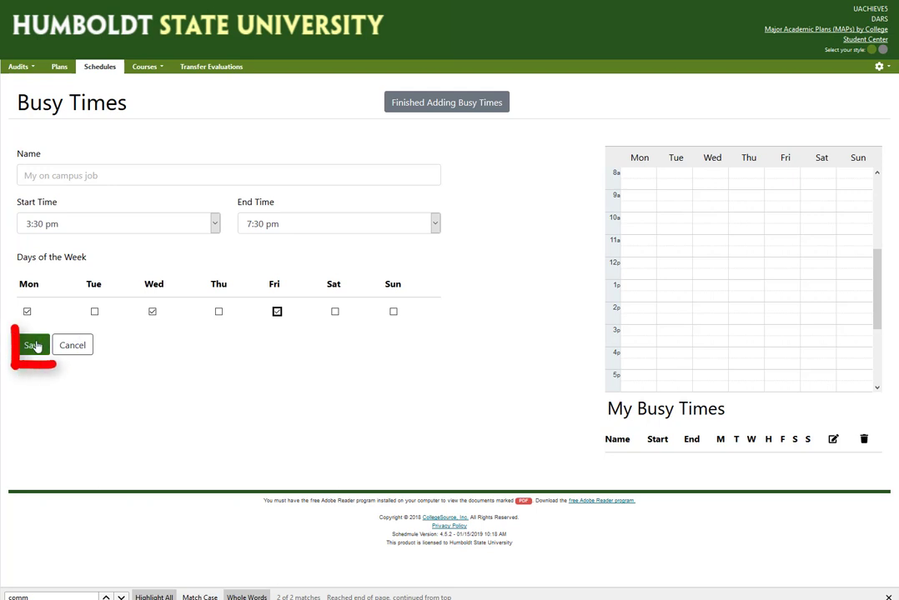
Step: Save the on-campus job busy time and add another named "Practice & Warm ups" from 7:30 am to 8:30 am on Tuesday and Thursday
{"action": "left_click", "coordinate": [35, 347]}
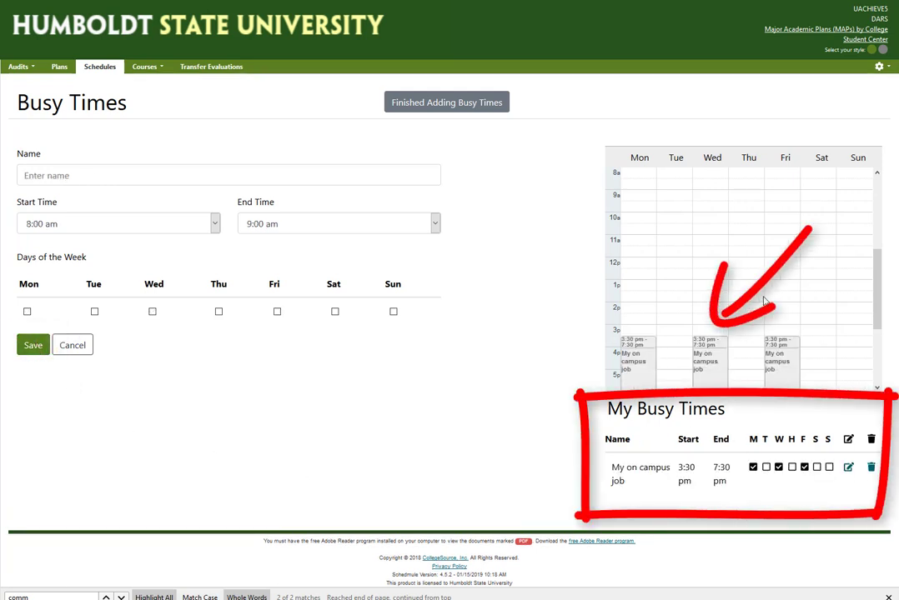
{"action": "left_click", "coordinate": [65, 178]}
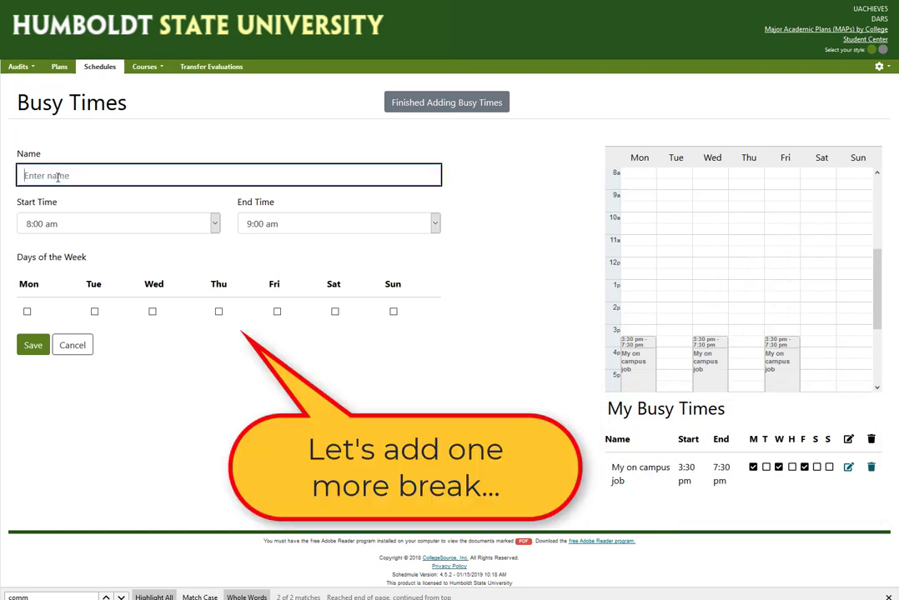
{"action": "type", "text": "Practice & W"}
{"action": "left_click", "coordinate": [75, 223]}
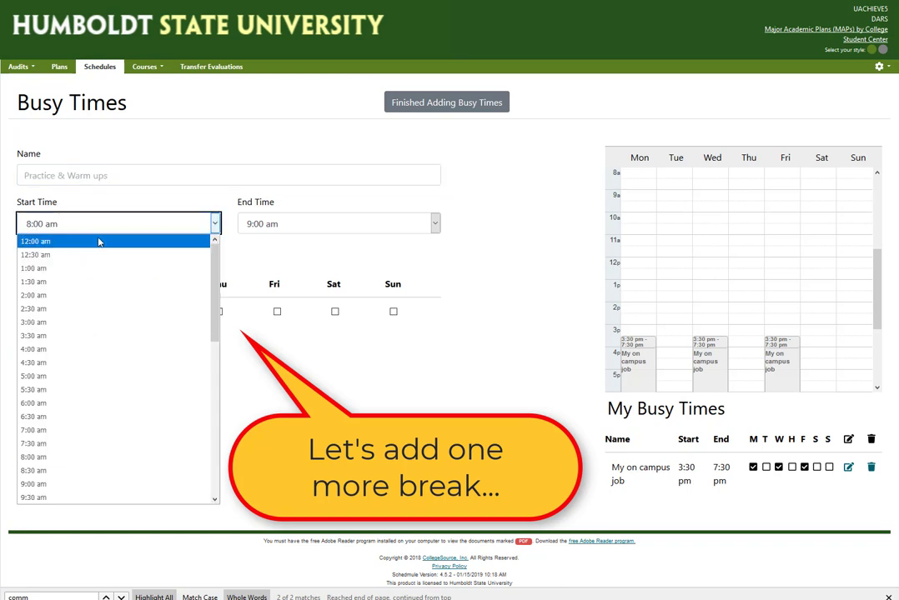
{"action": "left_click", "coordinate": [78, 444]}
{"action": "left_click", "coordinate": [94, 312]}
{"action": "left_click", "coordinate": [219, 312]}
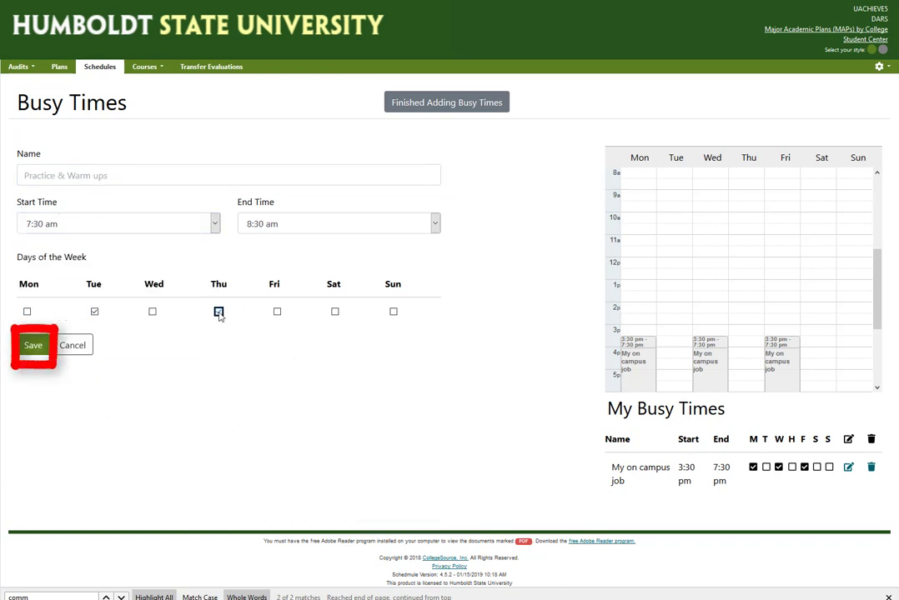
{"action": "left_click", "coordinate": [35, 351]}
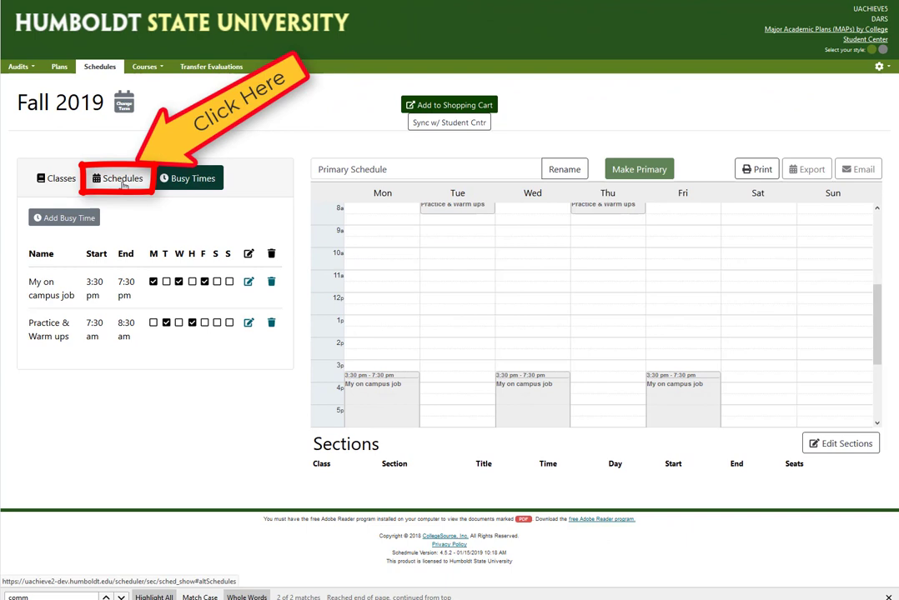
Step: Auto-generate 30 schedules for Fall 2019, skipping the preference configuration
{"action": "left_click", "coordinate": [113, 178]}
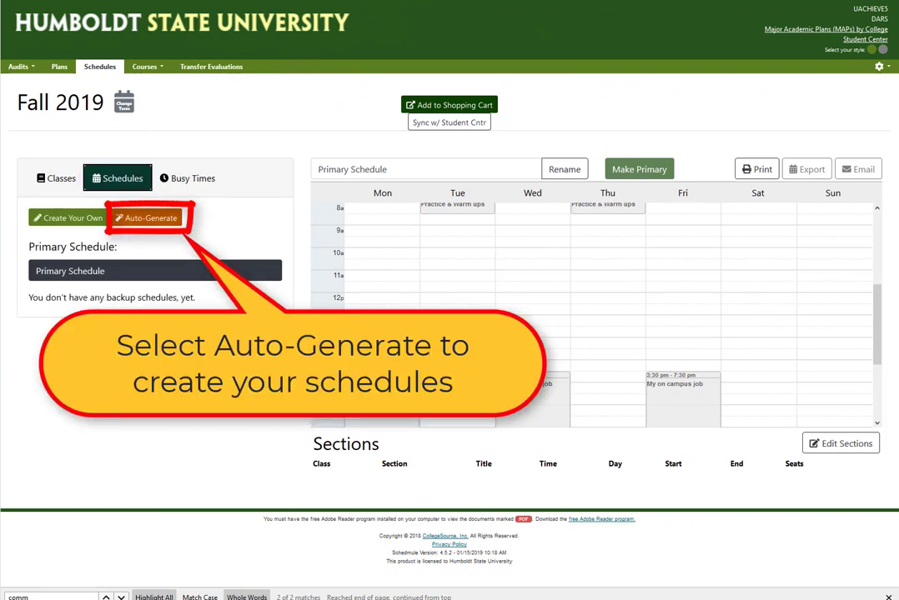
{"action": "left_click", "coordinate": [164, 220]}
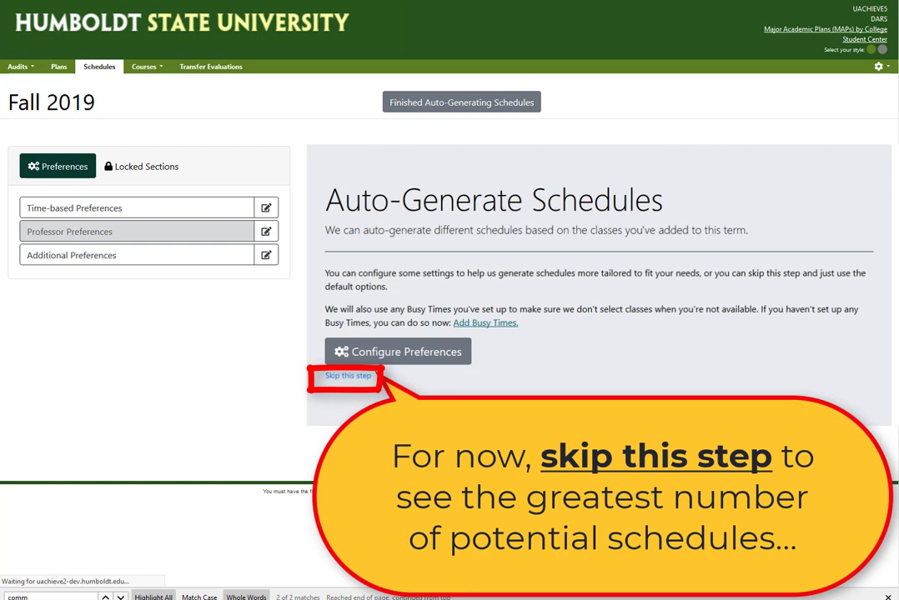
{"action": "left_click", "coordinate": [348, 376]}
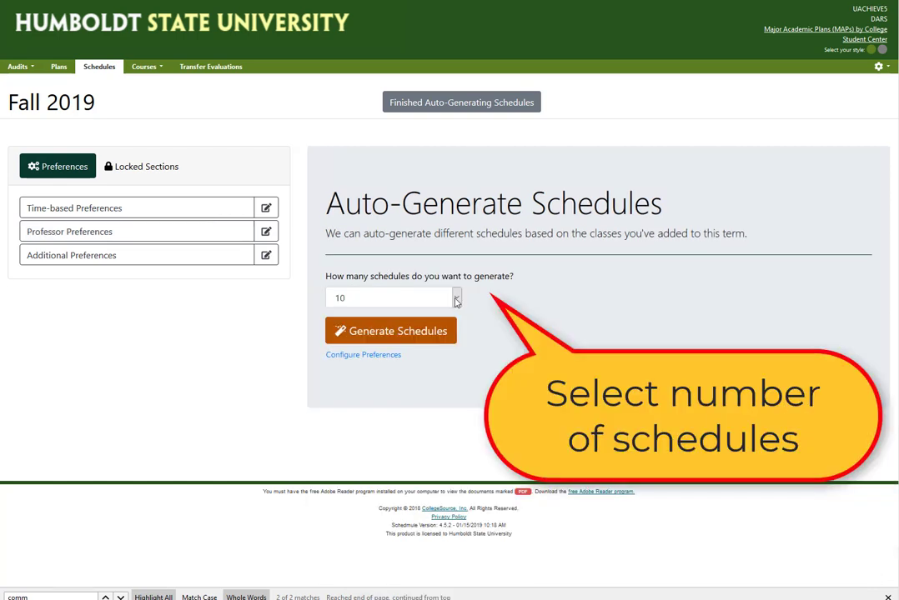
{"action": "left_click", "coordinate": [457, 300]}
{"action": "left_click", "coordinate": [442, 367]}
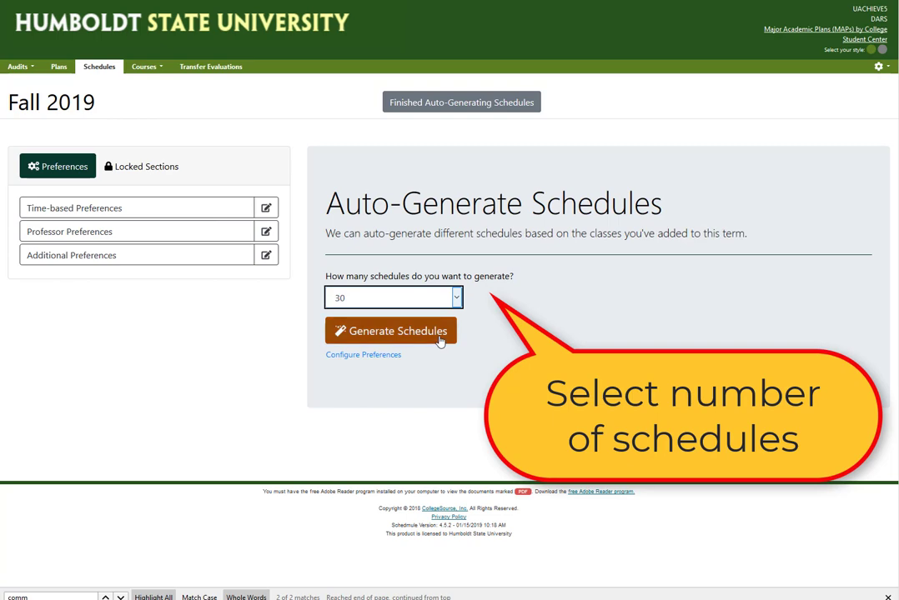
{"action": "left_click", "coordinate": [440, 339]}
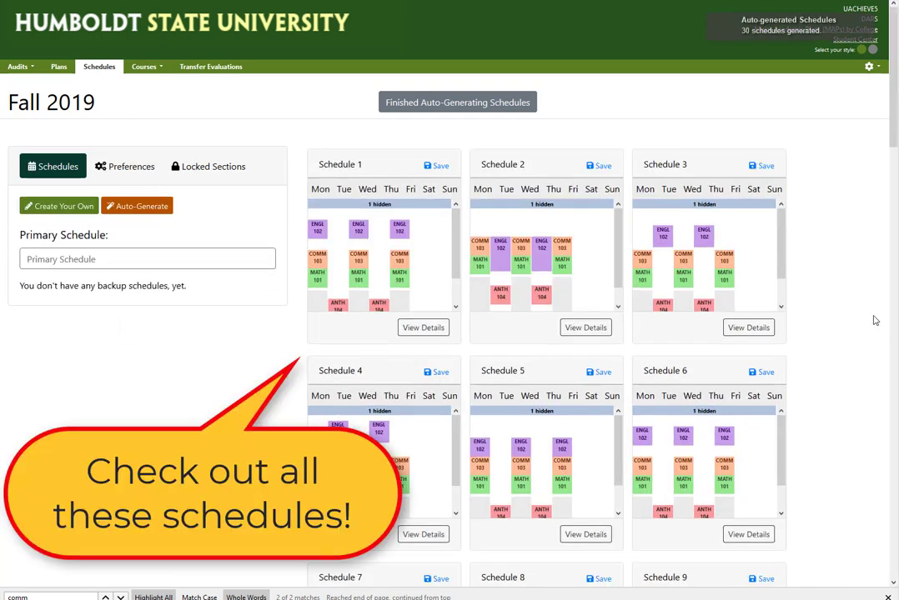
Step: Browse the generated schedules, open the details of Schedule 15 and view the section information for the online ANTH 104 - 2 entry
{"action": "scroll", "coordinate": [856, 317], "scroll_direction": "down", "scroll_amount": 8}
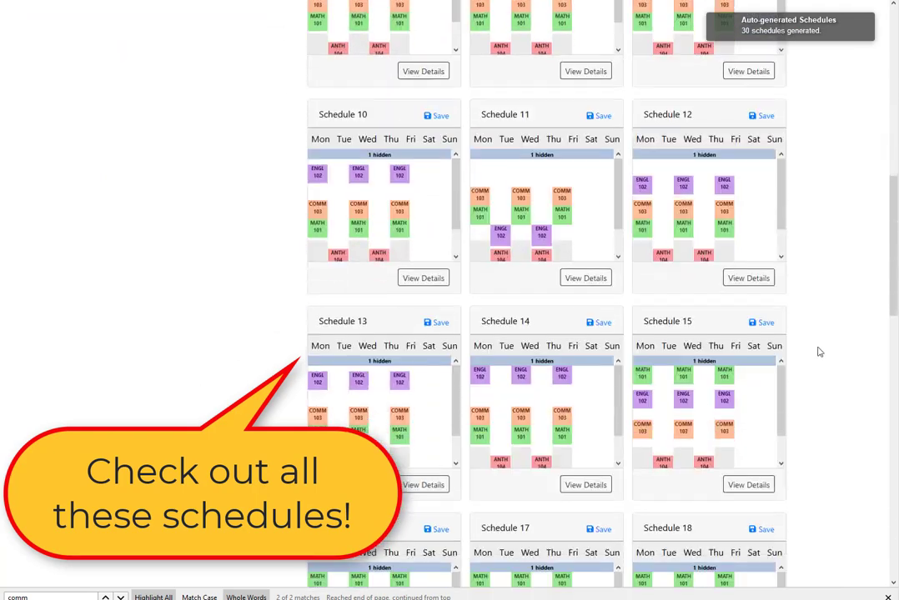
{"action": "scroll", "coordinate": [819, 352], "scroll_direction": "down", "scroll_amount": 3}
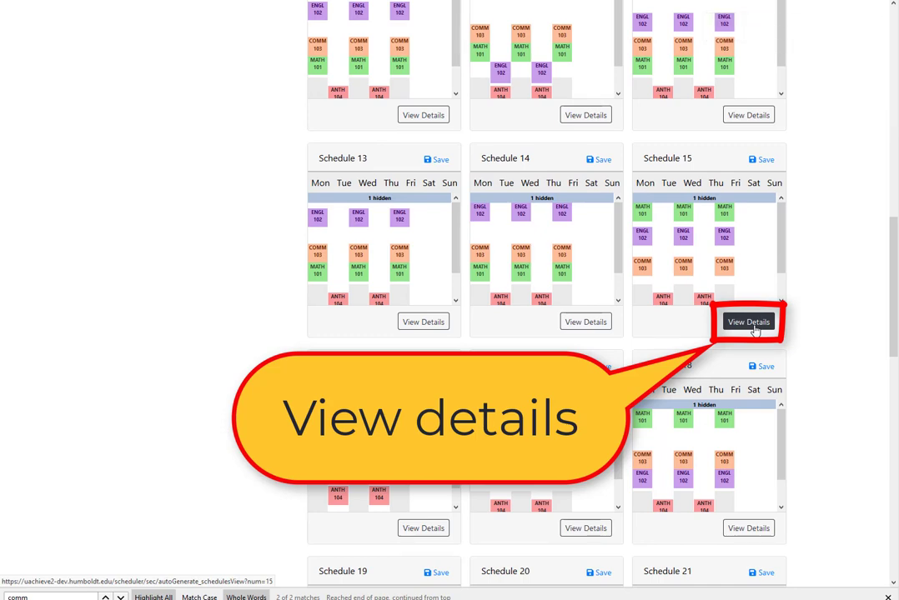
{"action": "left_click", "coordinate": [754, 328]}
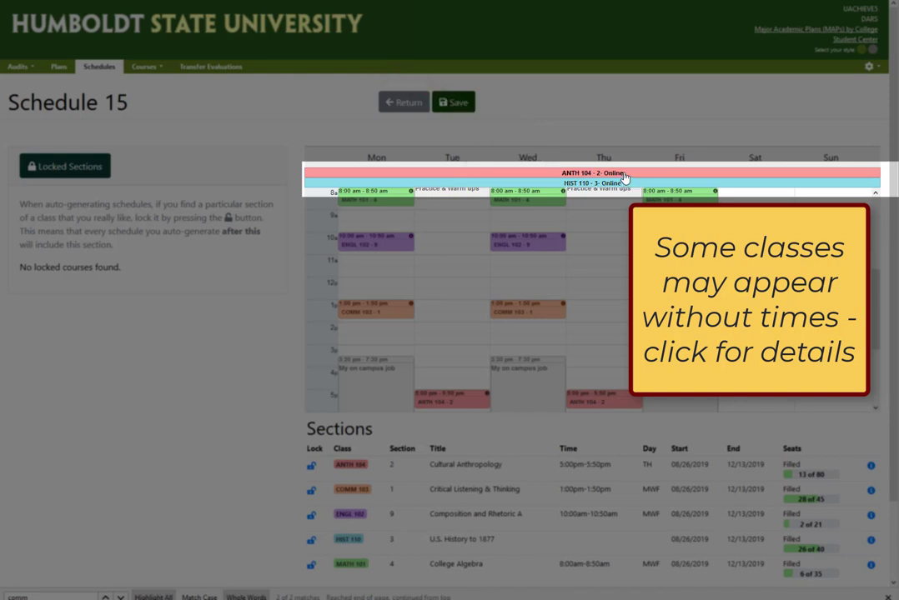
{"action": "left_click", "coordinate": [623, 175]}
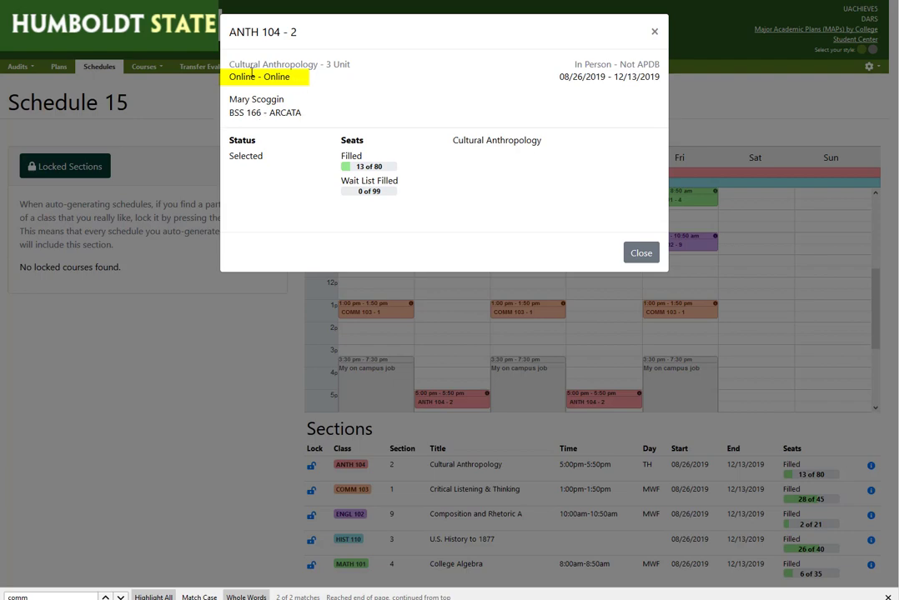
{"action": "left_click", "coordinate": [655, 32]}
Step: Lock ENGL 102 section 9 and HIST 110 section 3, and auto-generate 10 schedules that include them
{"action": "scroll", "coordinate": [589, 188], "scroll_direction": "down", "scroll_amount": 2}
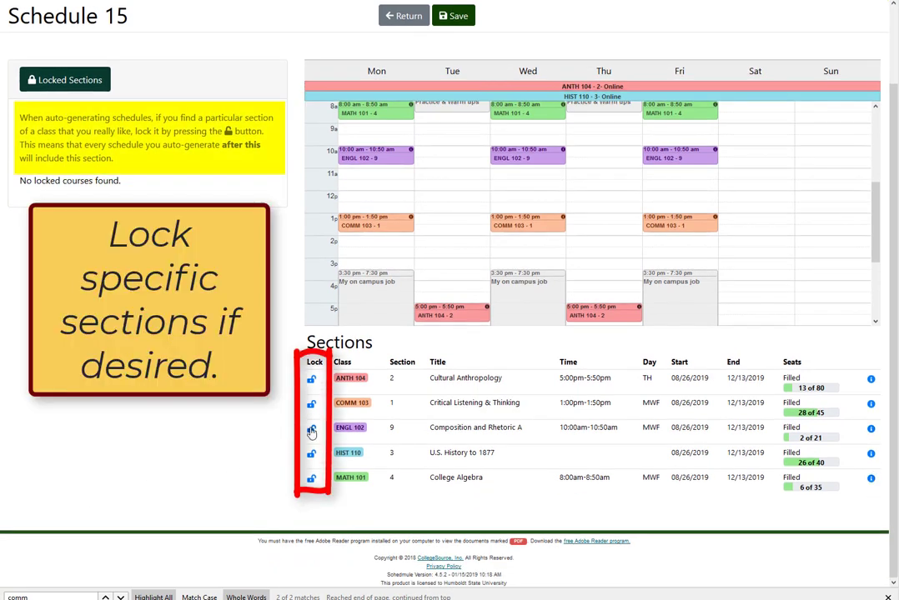
{"action": "left_click", "coordinate": [311, 430]}
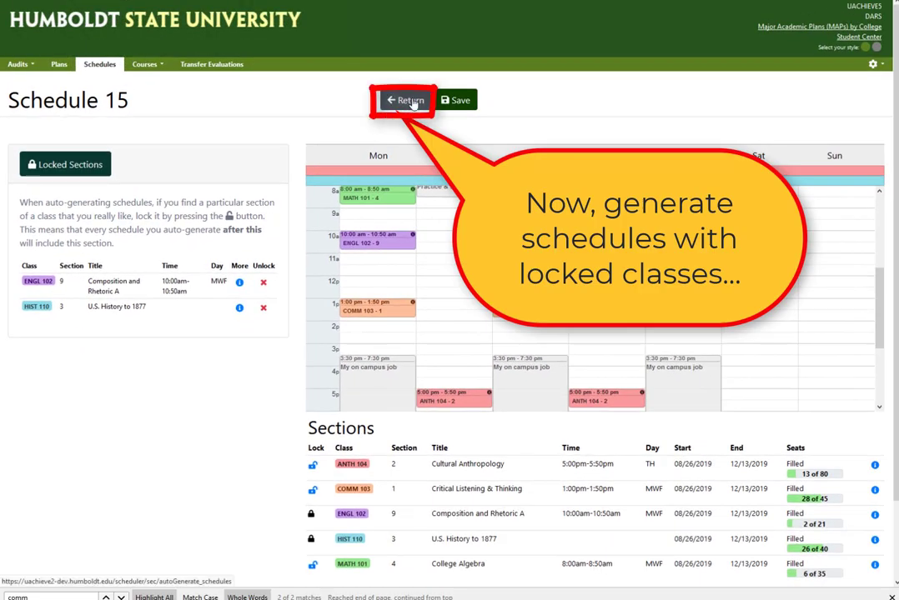
{"action": "left_click", "coordinate": [412, 102]}
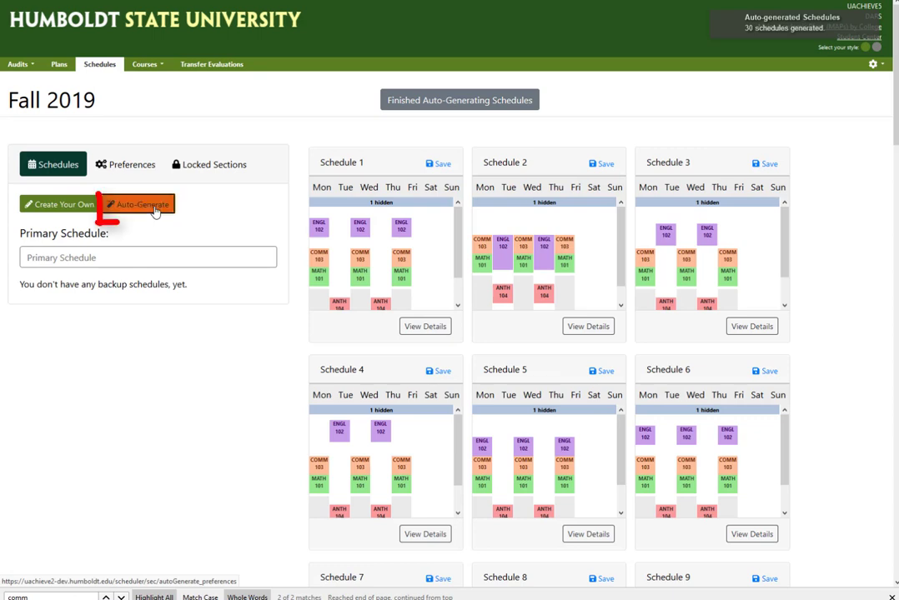
{"action": "left_click", "coordinate": [153, 209]}
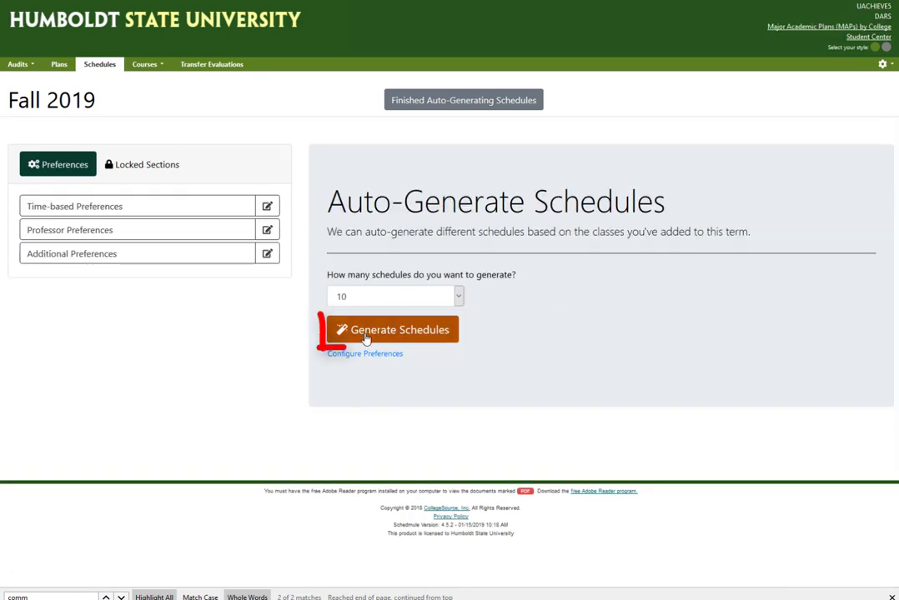
{"action": "left_click", "coordinate": [433, 336]}
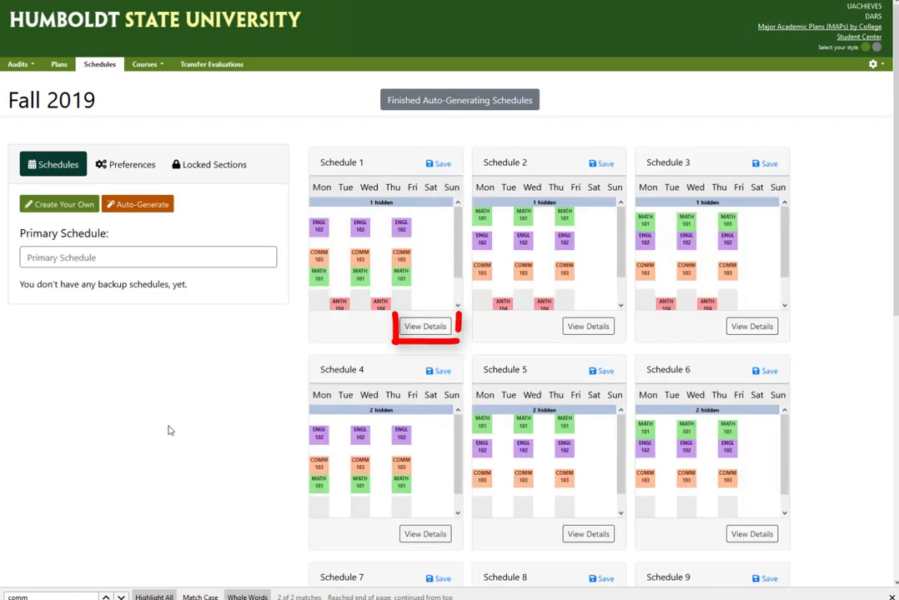
Step: Open the details of generated Schedule 1 and save it as "My #1 Schedule", making it the primary schedule
{"action": "left_click", "coordinate": [413, 326]}
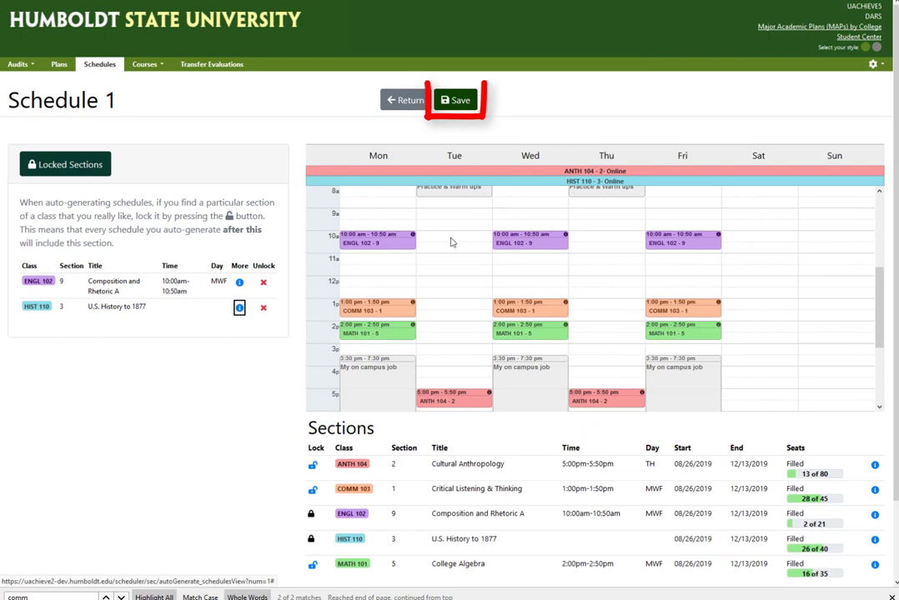
{"action": "left_click", "coordinate": [461, 101]}
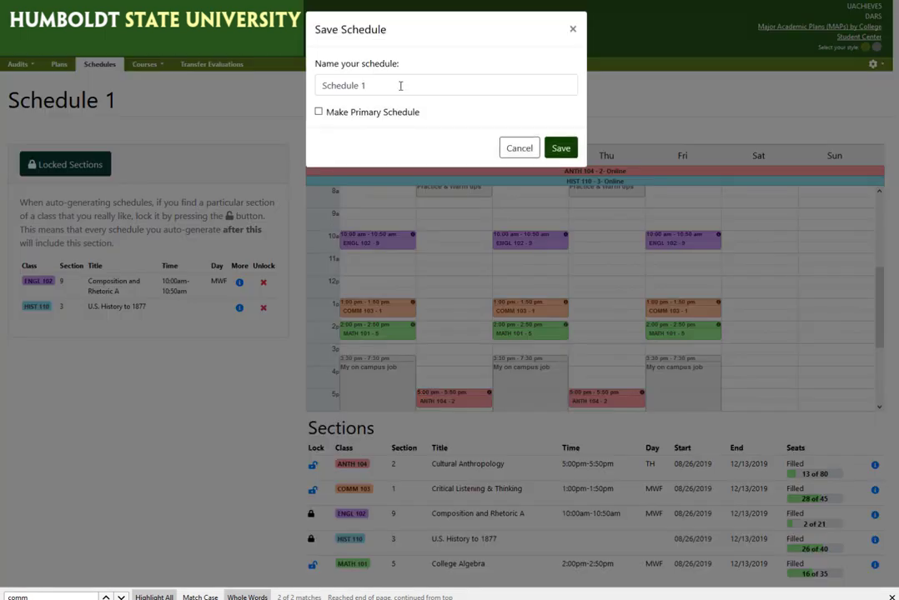
{"action": "left_click_drag", "start_coordinate": [399, 84], "coordinate": [217, 90]}
{"action": "type", "text": "My #"}
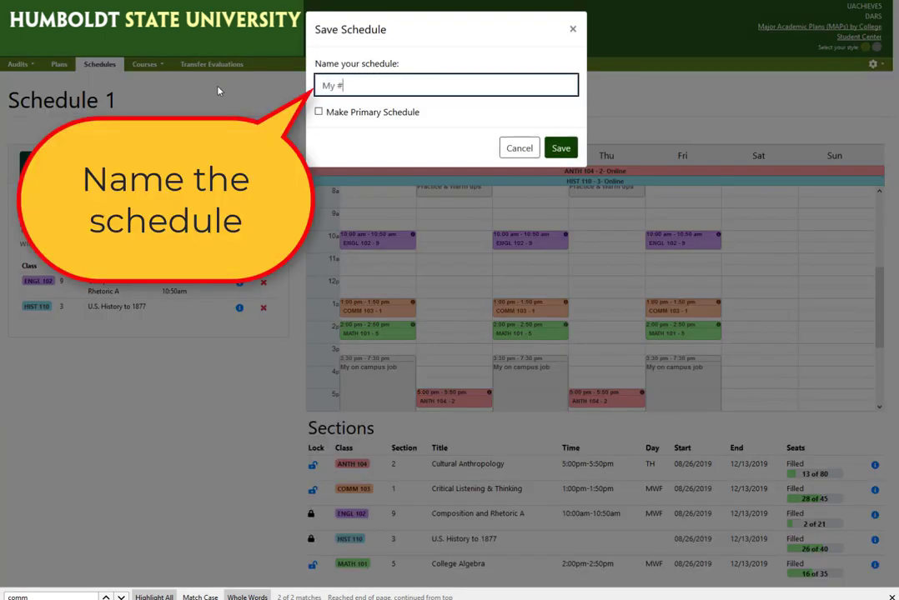
{"action": "type", "text": "1 Schedule"}
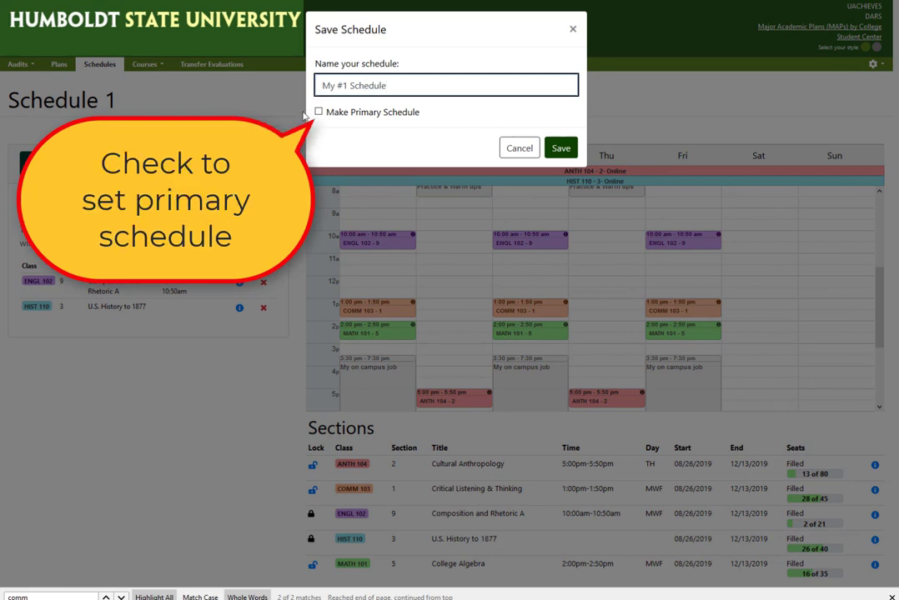
{"action": "left_click", "coordinate": [319, 113]}
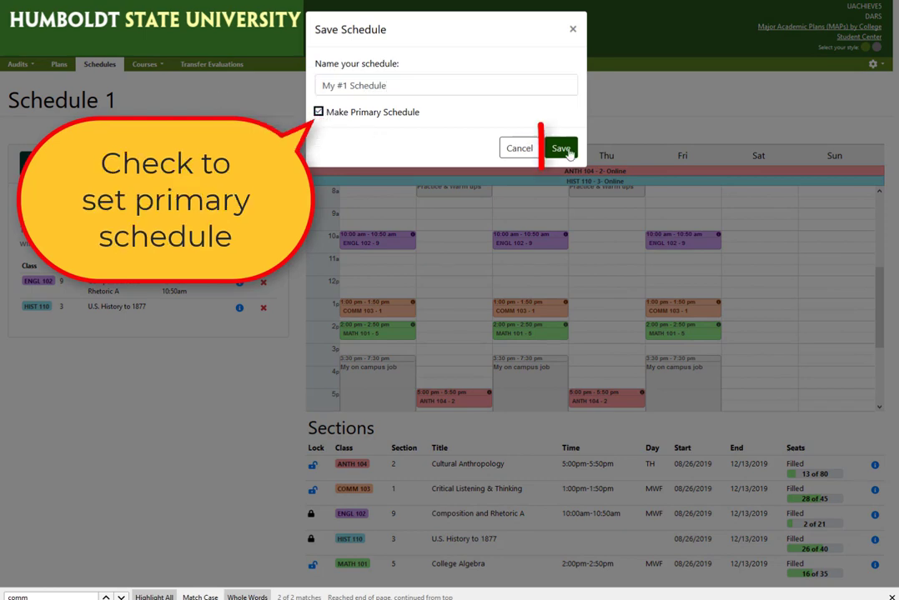
{"action": "left_click", "coordinate": [562, 147]}
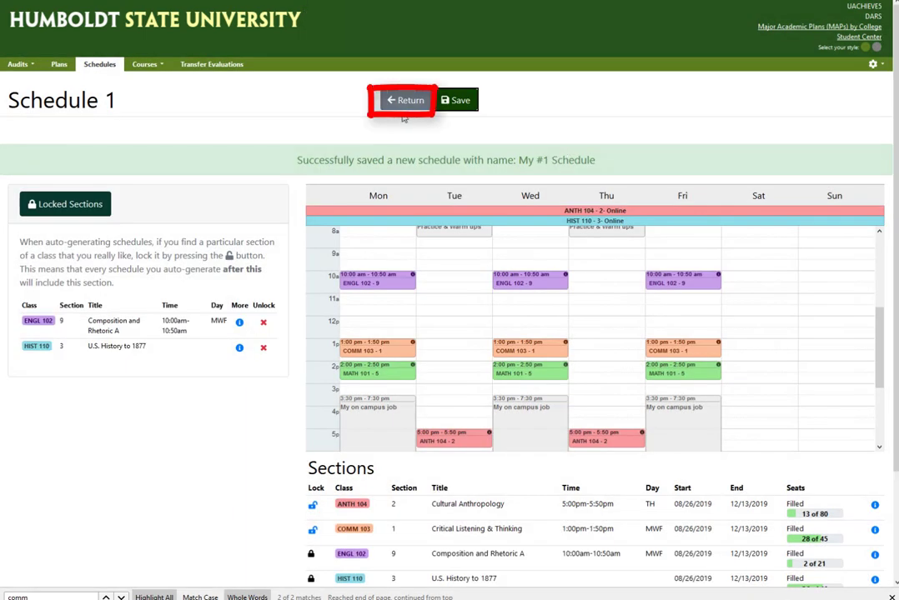
Step: Finish auto-generating schedules and select "My #1 Schedule" as the displayed schedule for Fall 2019
{"action": "left_click", "coordinate": [405, 101]}
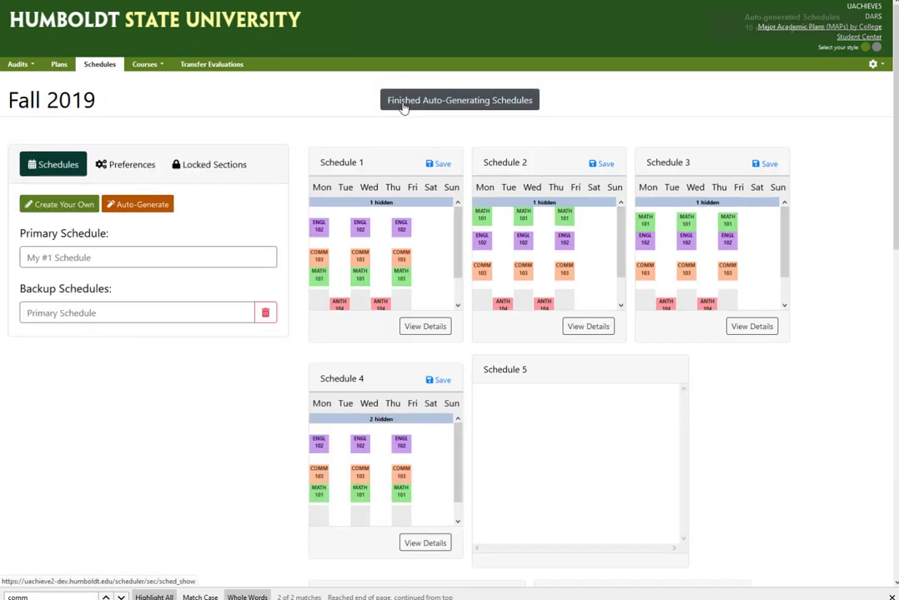
{"action": "left_click", "coordinate": [455, 103]}
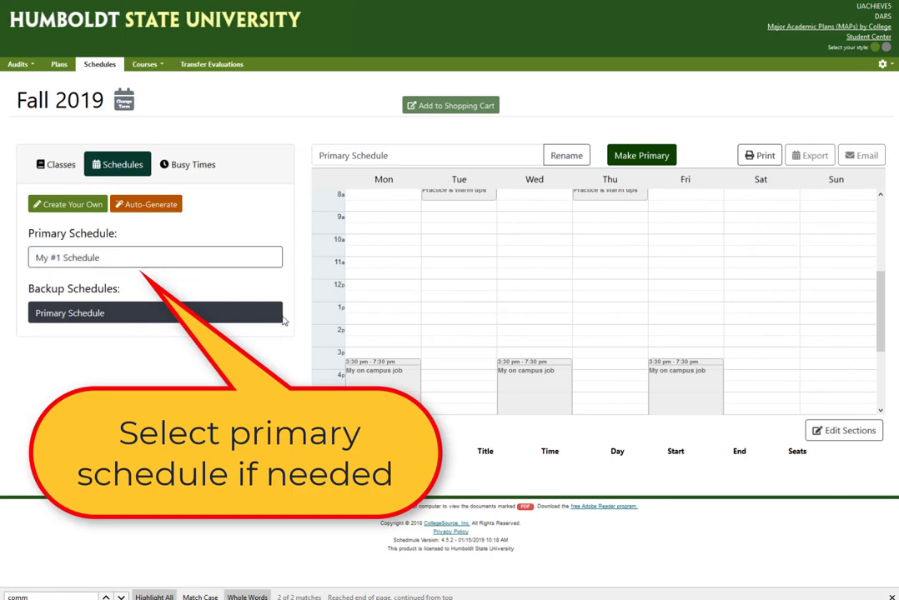
{"action": "left_click", "coordinate": [185, 258]}
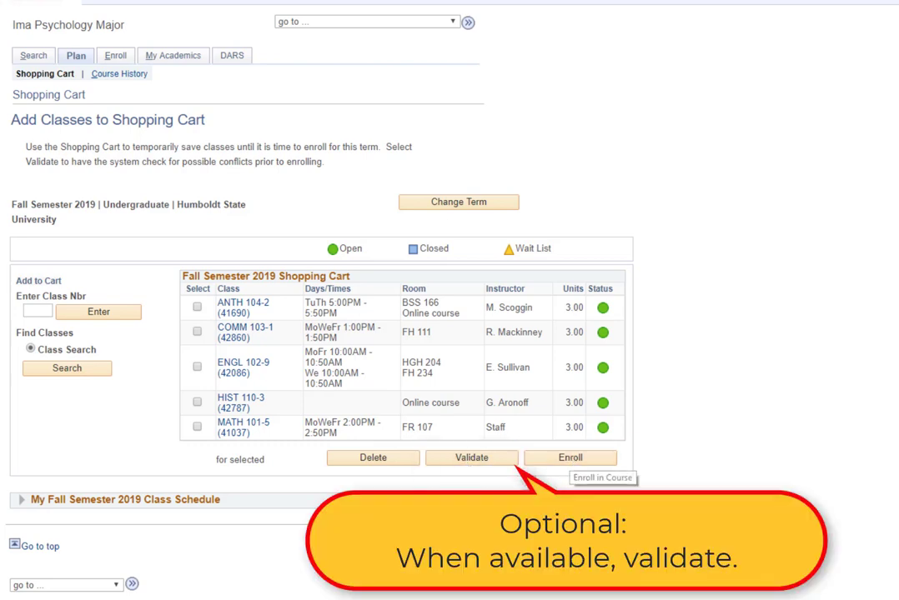
Step: Select all five classes in the Fall Semester 2019 shopping cart and validate them for possible conflicts
{"action": "left_click", "coordinate": [197, 307]}
{"action": "left_click", "coordinate": [197, 332]}
{"action": "left_click", "coordinate": [198, 368]}
{"action": "left_click", "coordinate": [197, 402]}
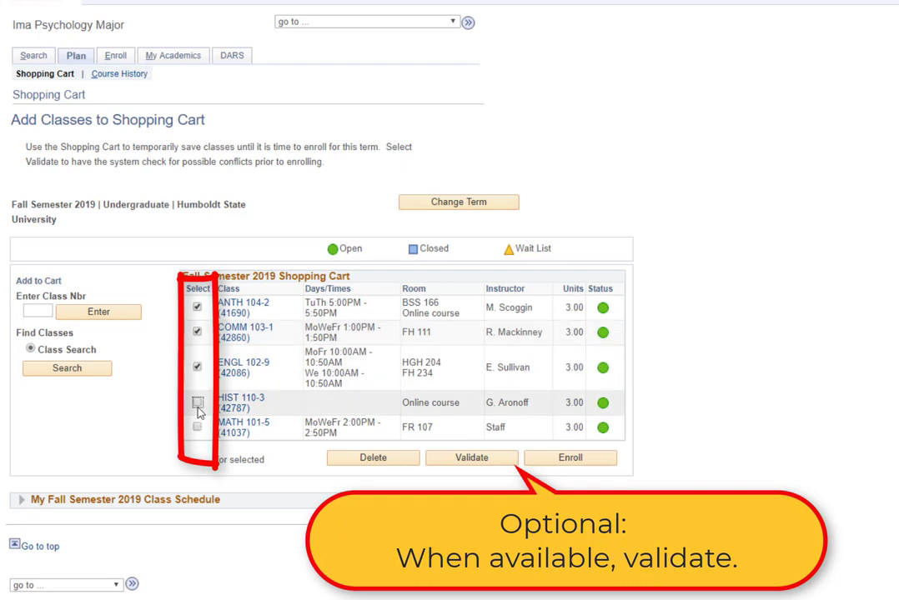
{"action": "left_click", "coordinate": [197, 427]}
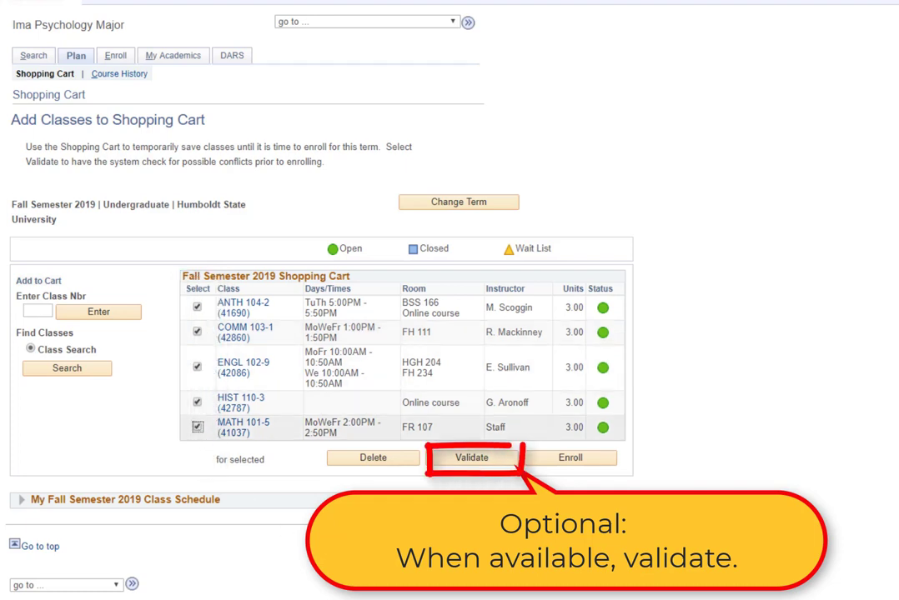
{"action": "left_click", "coordinate": [482, 460]}
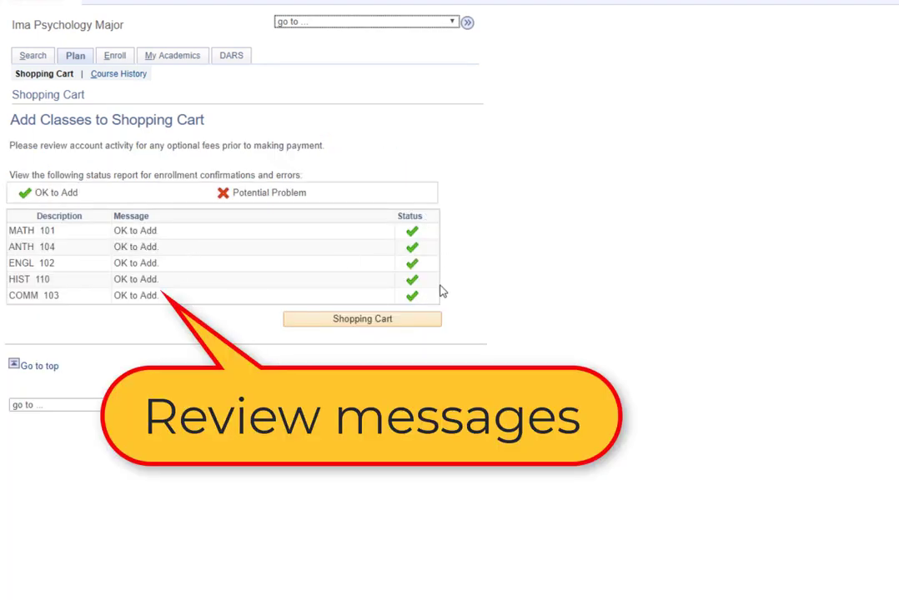
Step: Return to the shopping cart, select all five classes, and submit and confirm their enrollment
{"action": "left_click", "coordinate": [404, 327]}
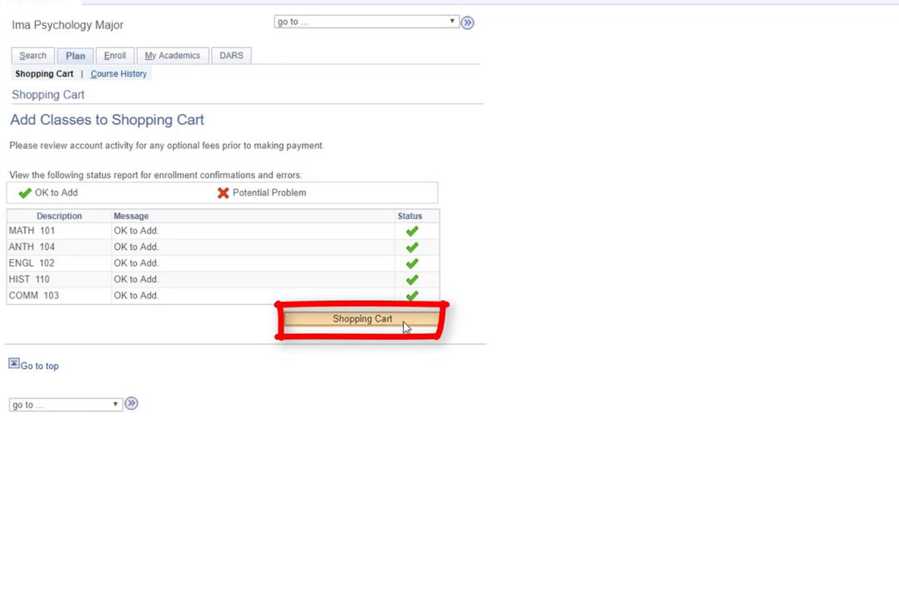
{"action": "left_click", "coordinate": [197, 282]}
{"action": "left_click", "coordinate": [197, 306]}
{"action": "left_click", "coordinate": [197, 341]}
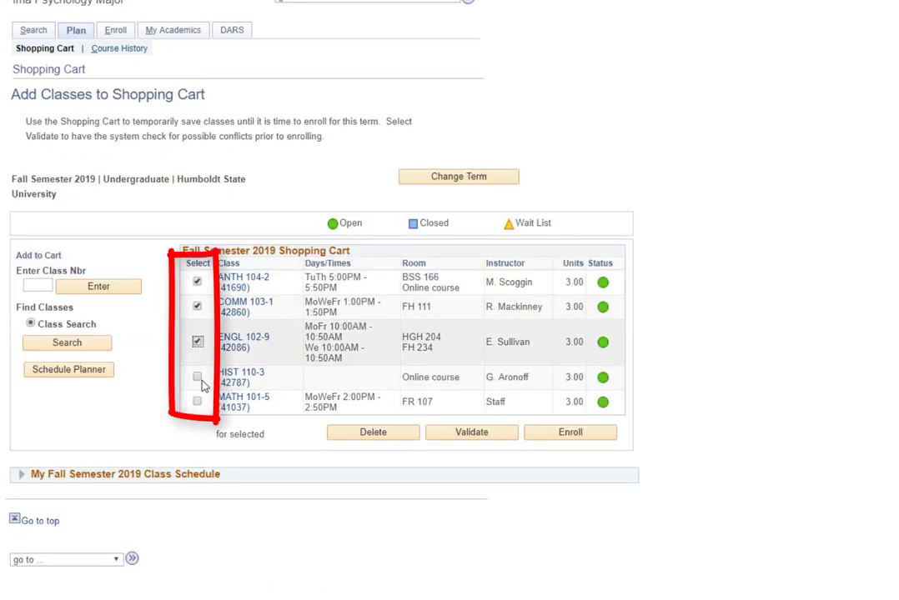
{"action": "left_click", "coordinate": [196, 377]}
{"action": "left_click", "coordinate": [197, 401]}
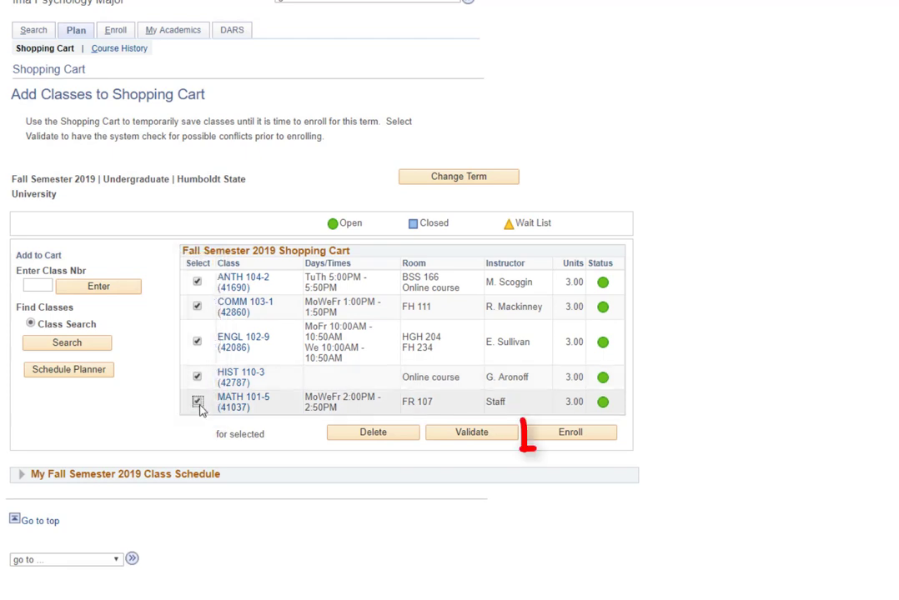
{"action": "left_click", "coordinate": [581, 440]}
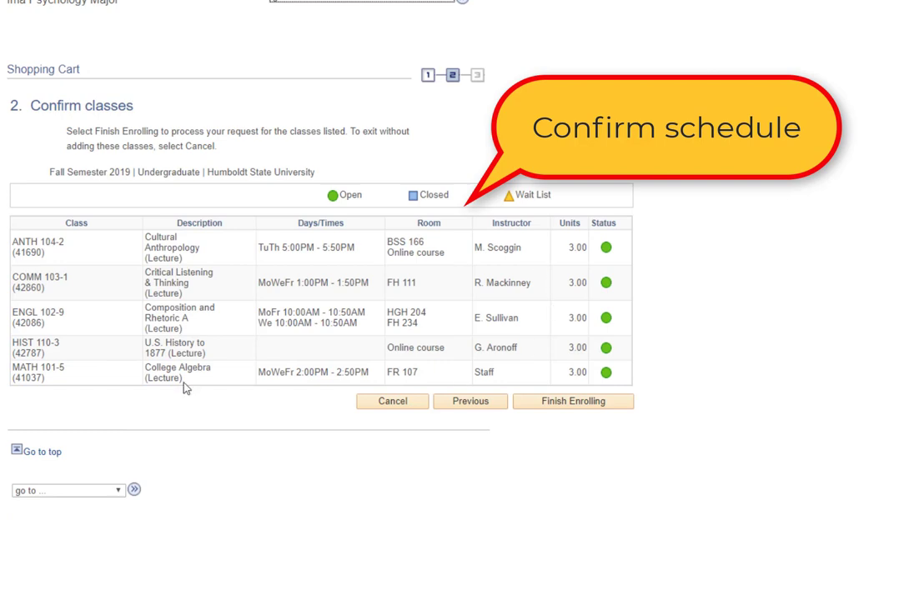
{"action": "left_click", "coordinate": [568, 404]}
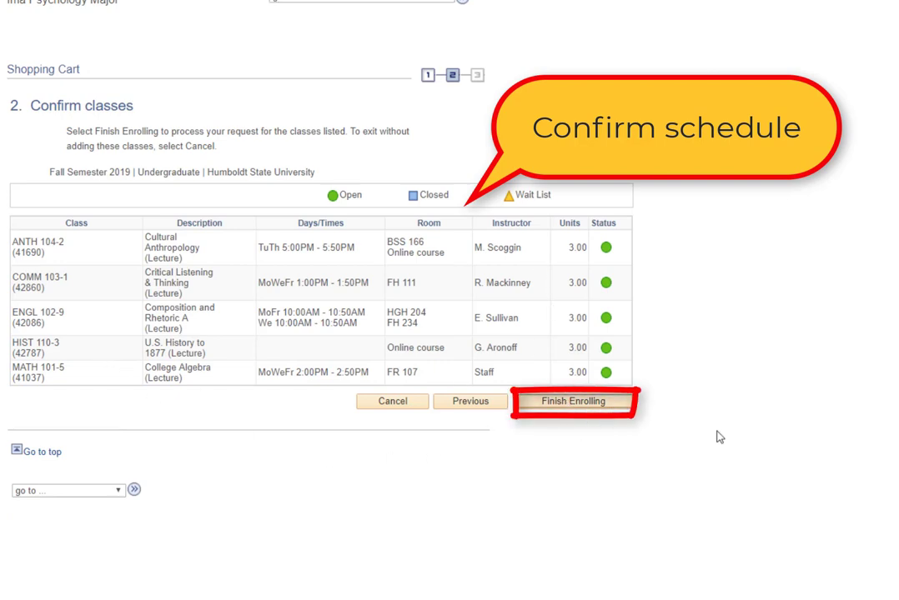